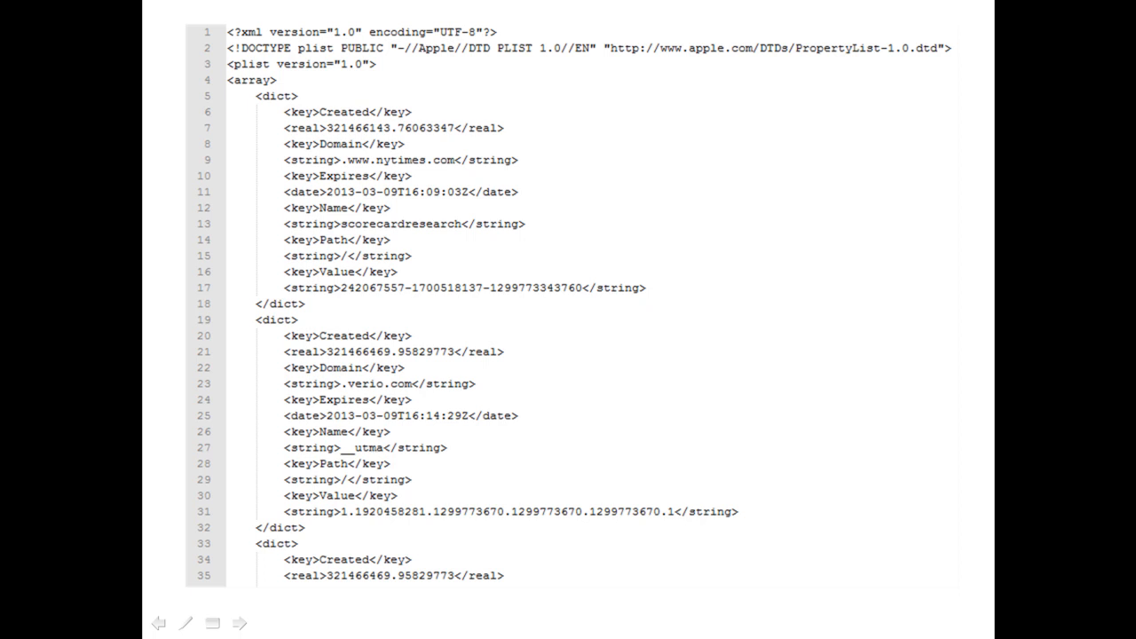
key("Right")
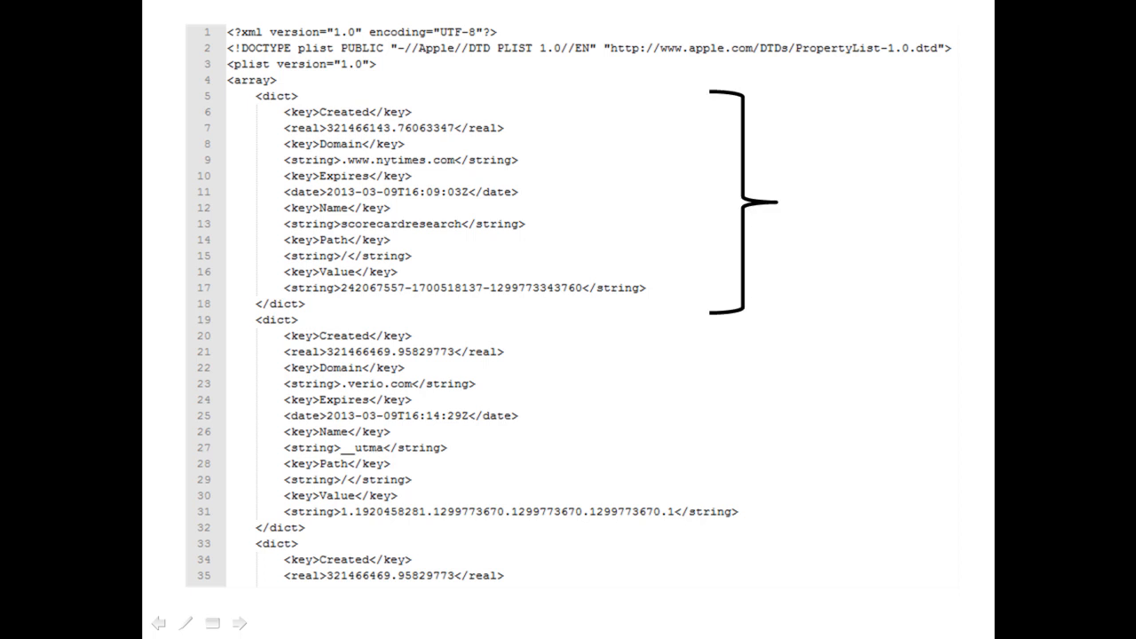
key("Right")
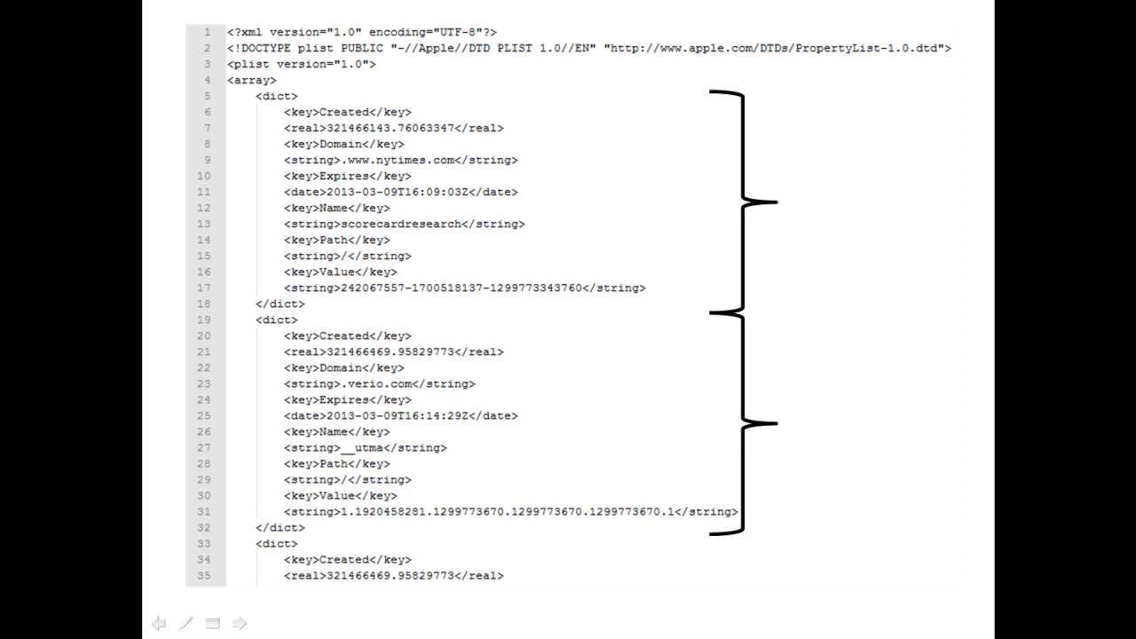
key("Right")
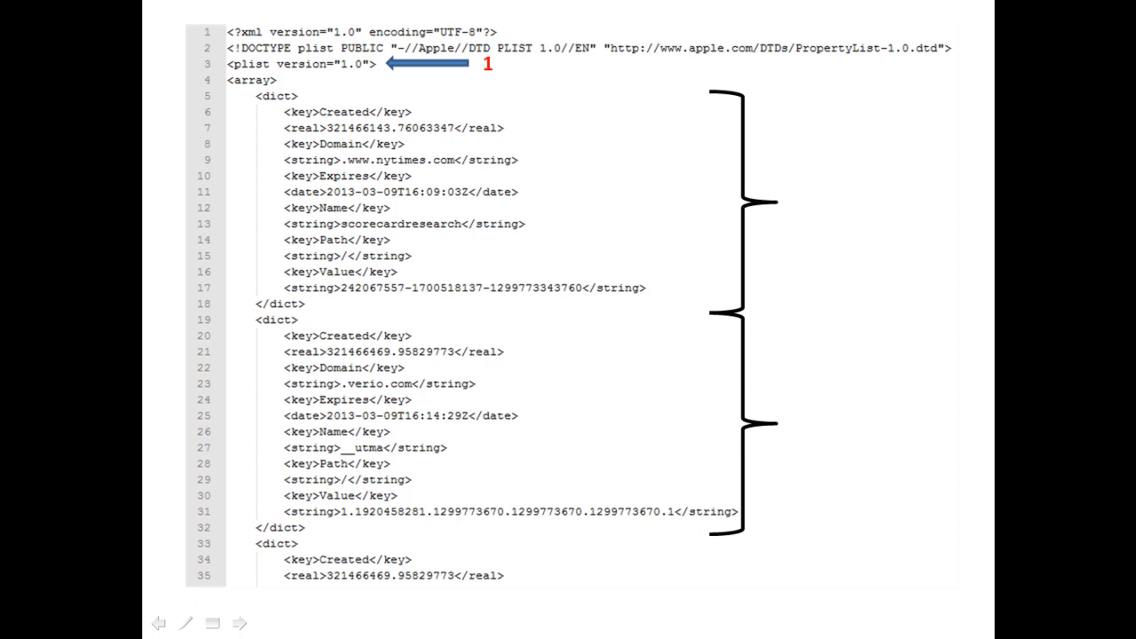
key("Right")
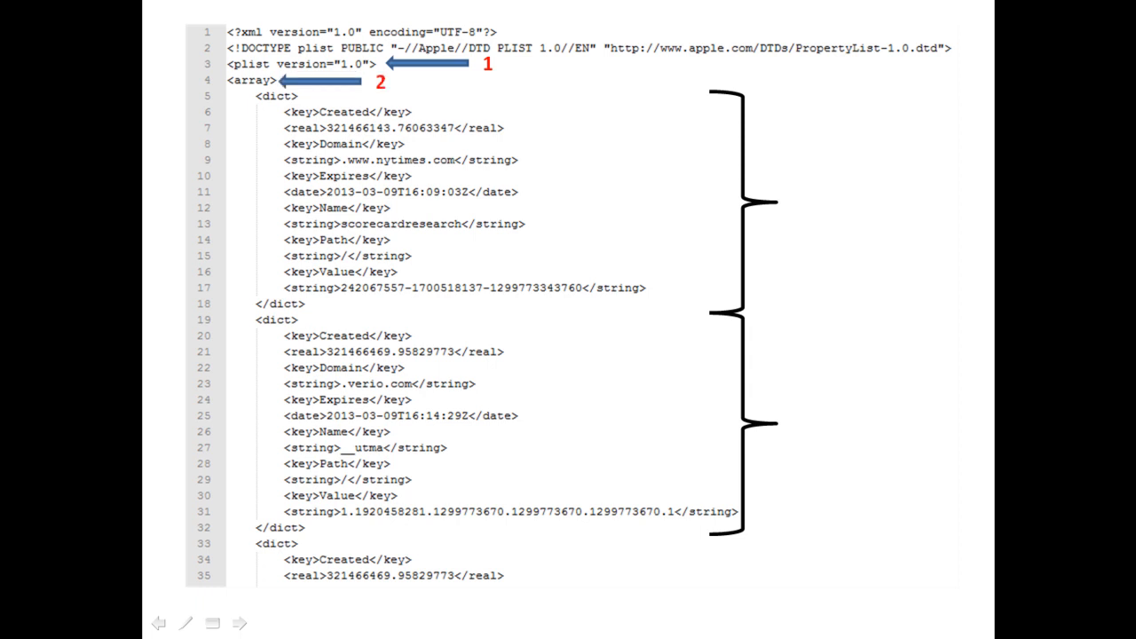
key("Right")
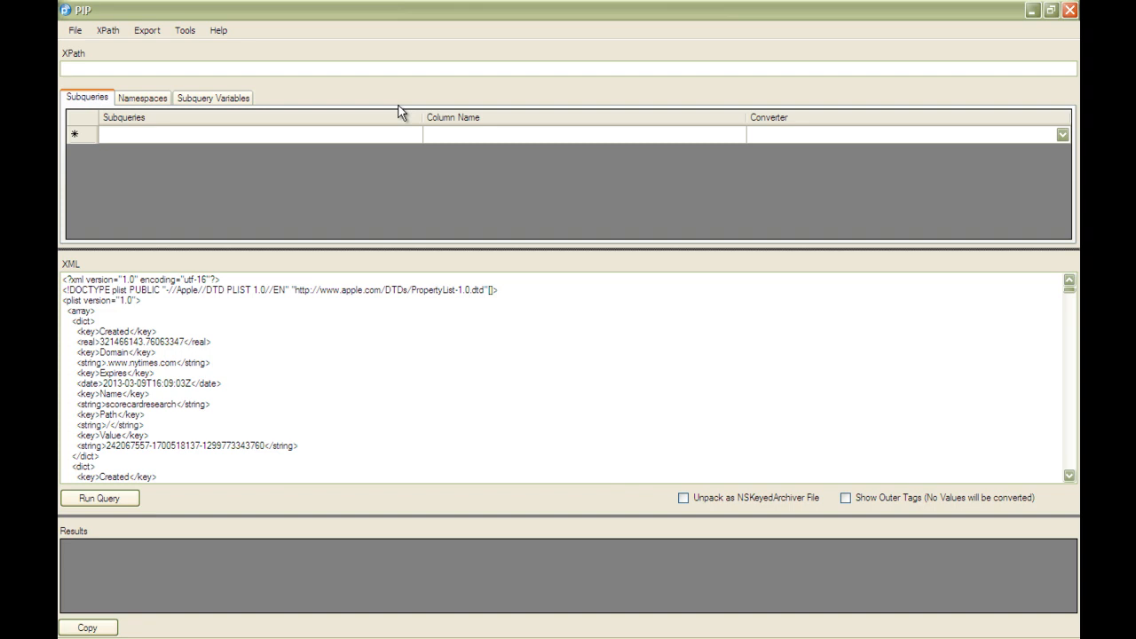
Run a query with the XPath plist/array/dict on the cookie plist and browse the returned rows.
left_click(358, 72)
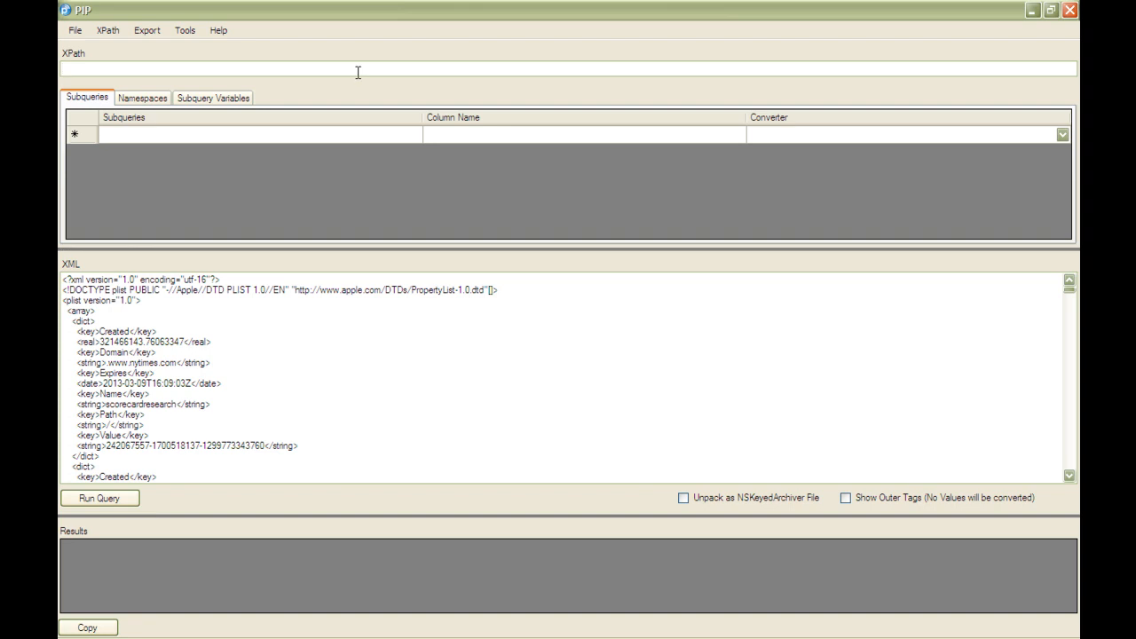
type("plist/array/dict")
left_click(106, 500)
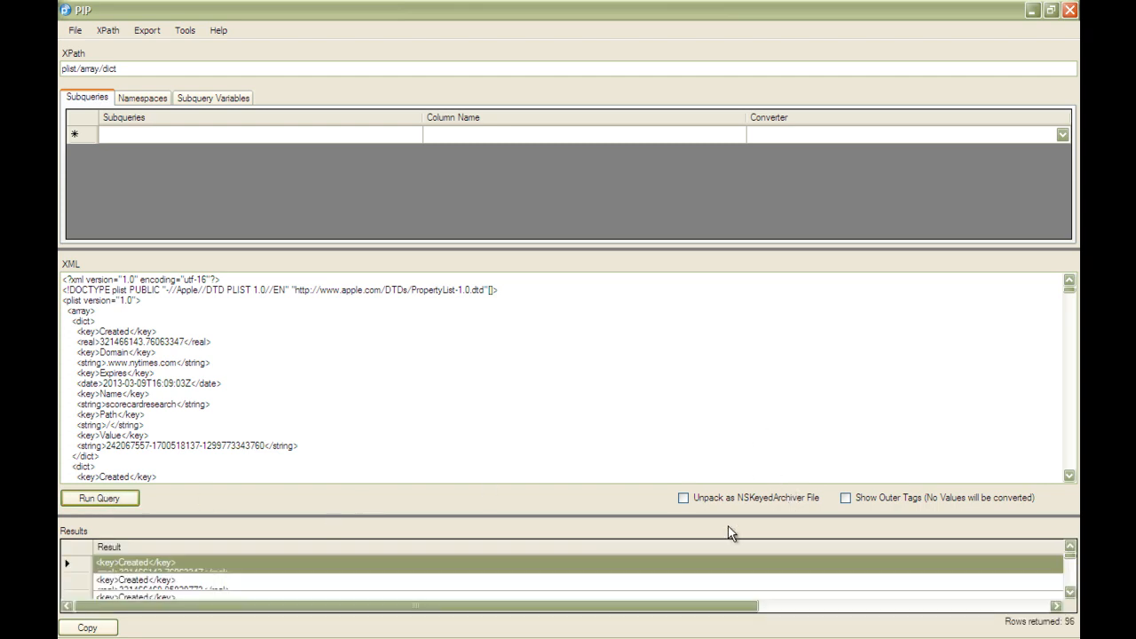
key("Down")
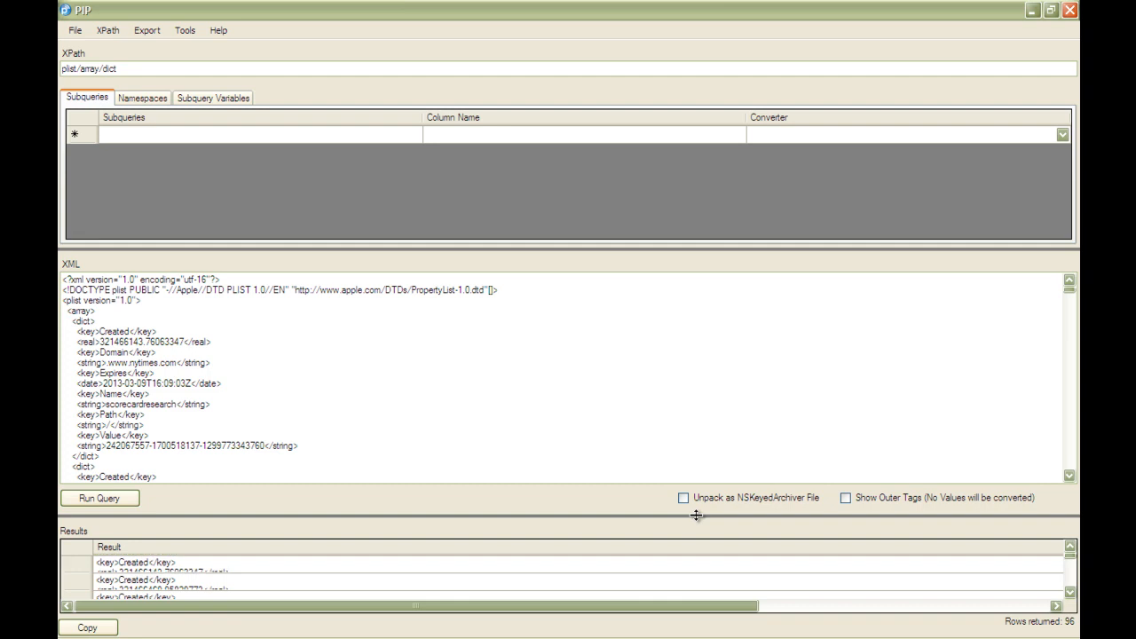
key("Down")
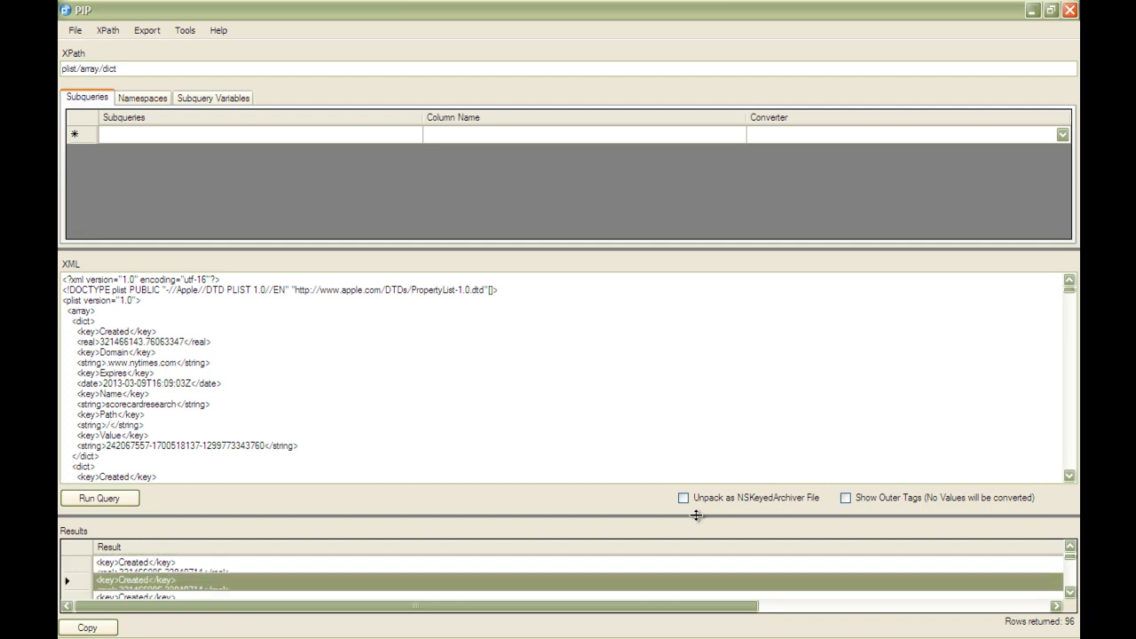
key("Up")
key("Up")
key("Up")
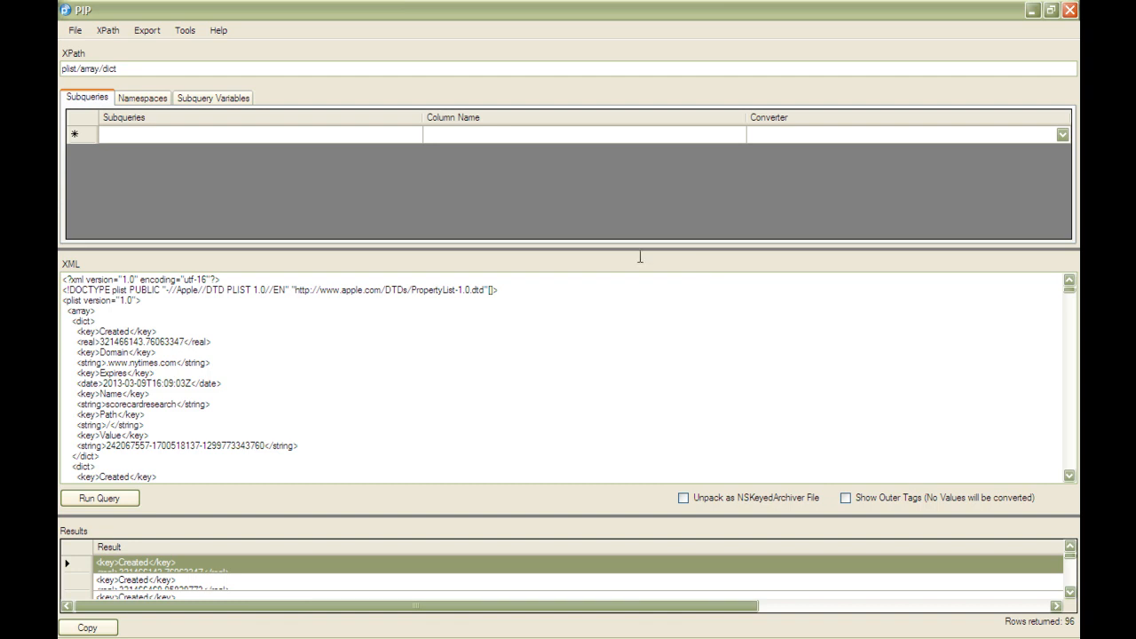
Add the subquery key[.="Domain"] to pick each record's Domain key, and run the query.
left_click(362, 139)
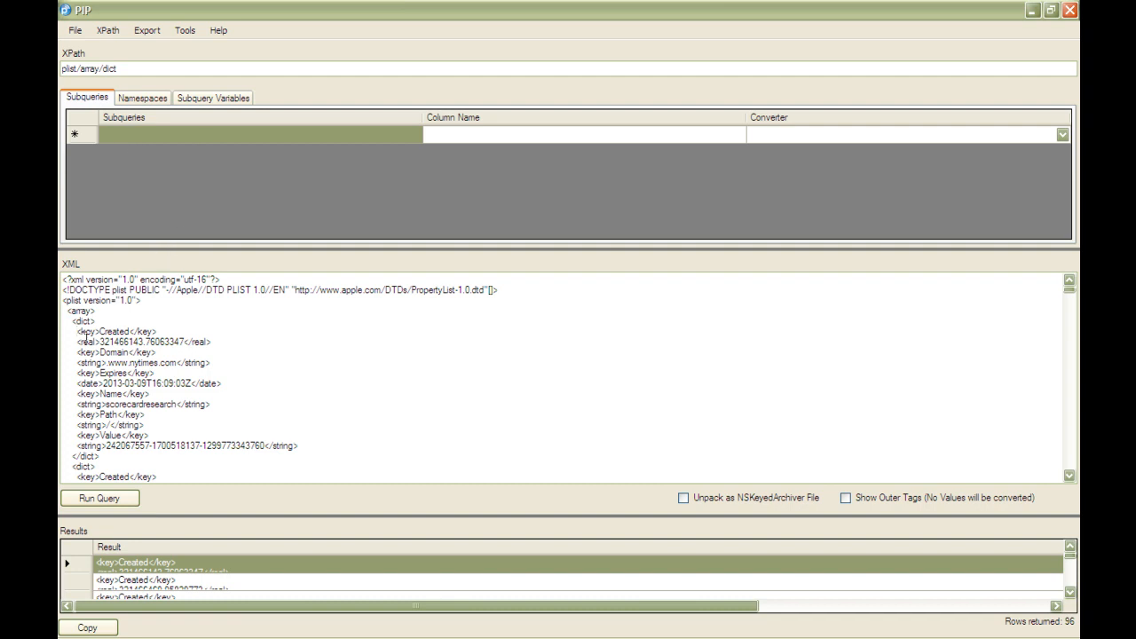
left_click_drag(78, 359, 156, 352)
left_click(78, 352)
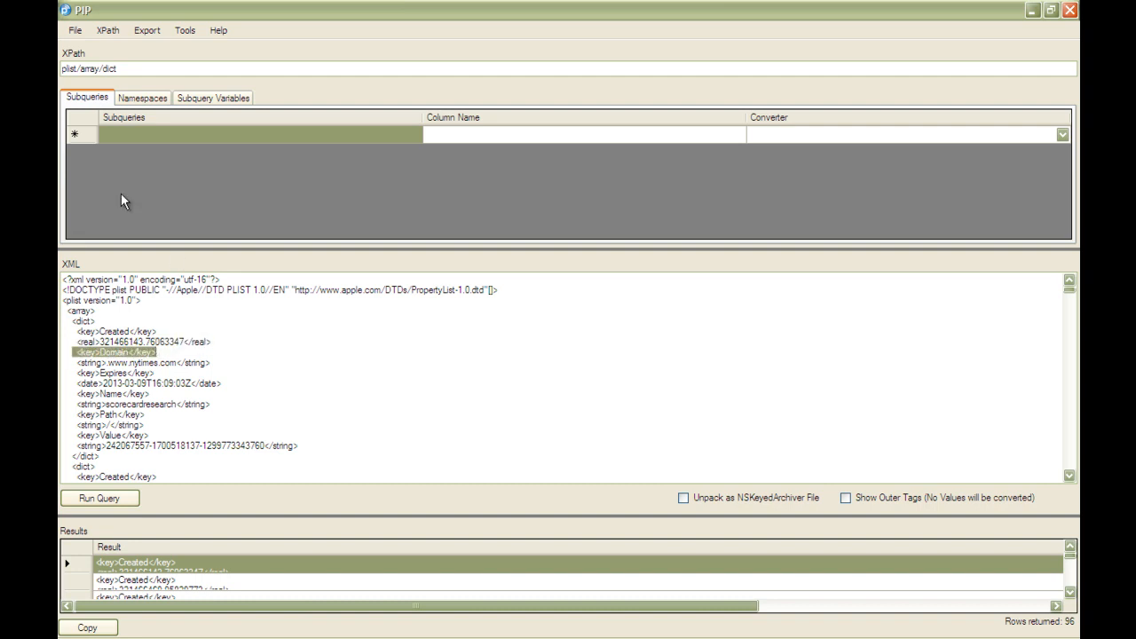
left_click(109, 135)
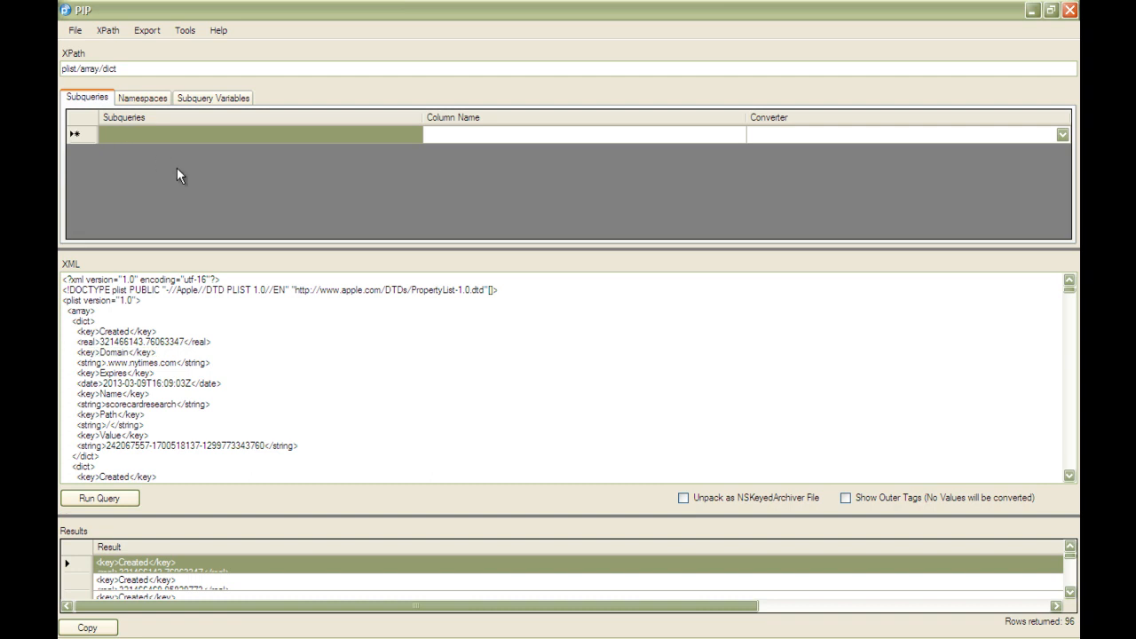
type("key")
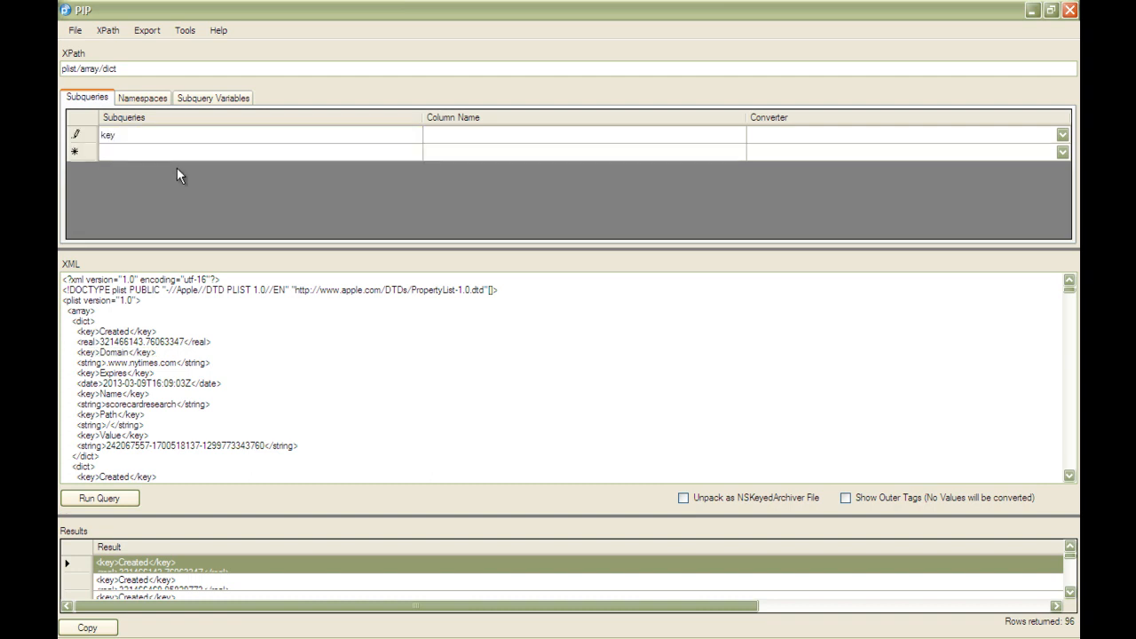
type("[]")
type(".=")
type("\"")
type("Dom")
type("ain\"]")
left_click(100, 498)
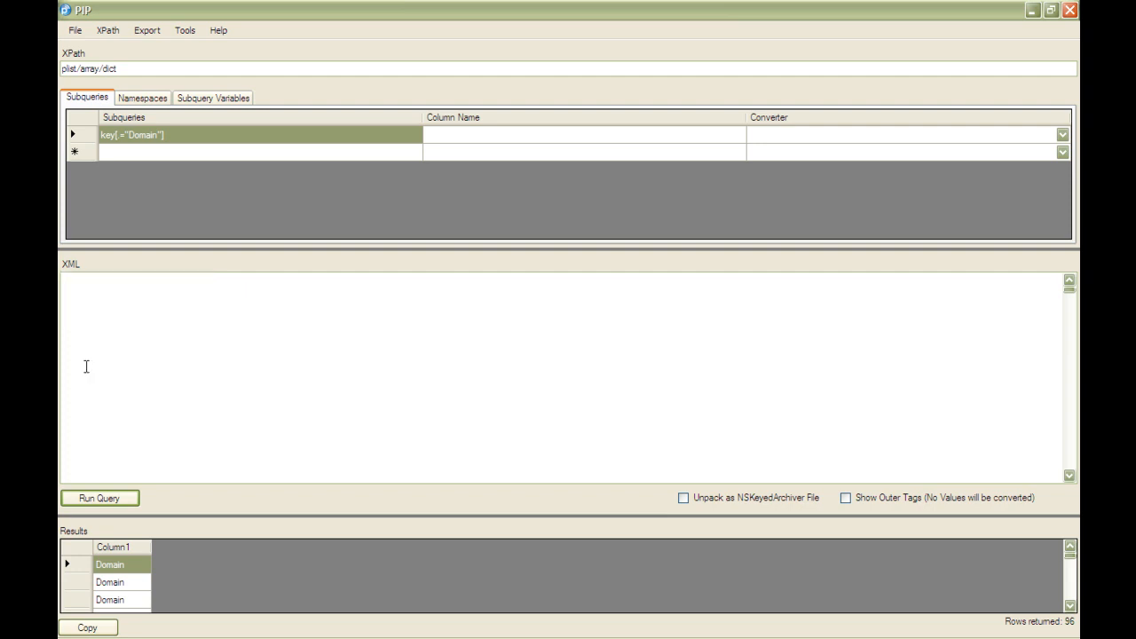
Extend the Domain subquery to key[.="Domain"]/following-sibling::string and rerun the query.
left_click_drag(86, 364, 213, 362)
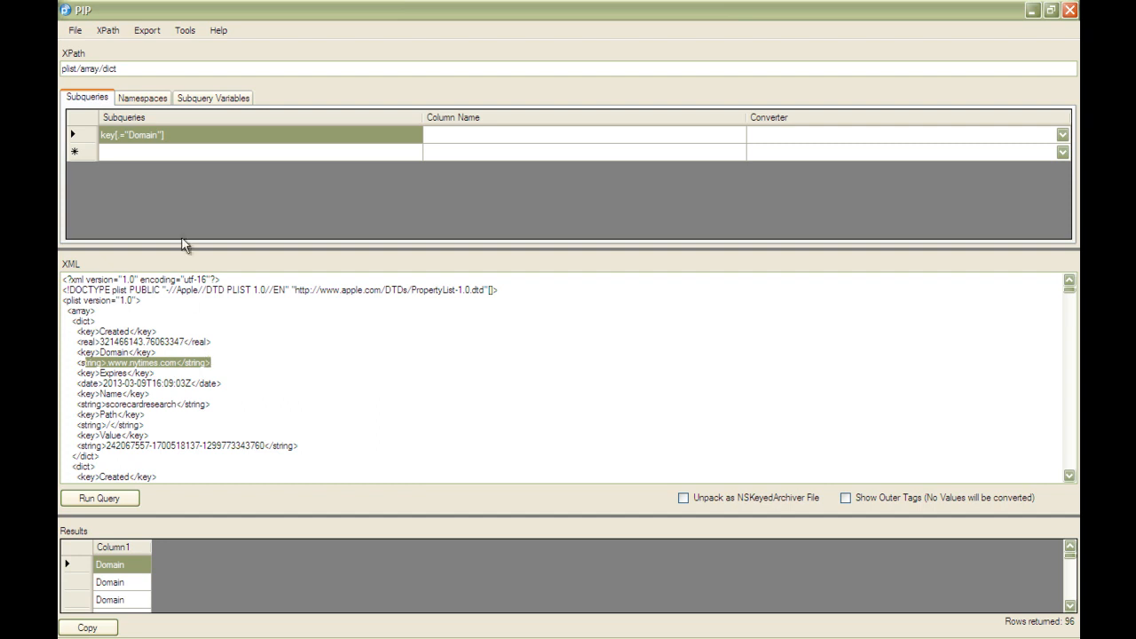
left_click(184, 135)
left_click(196, 141)
type("/following-sibling::")
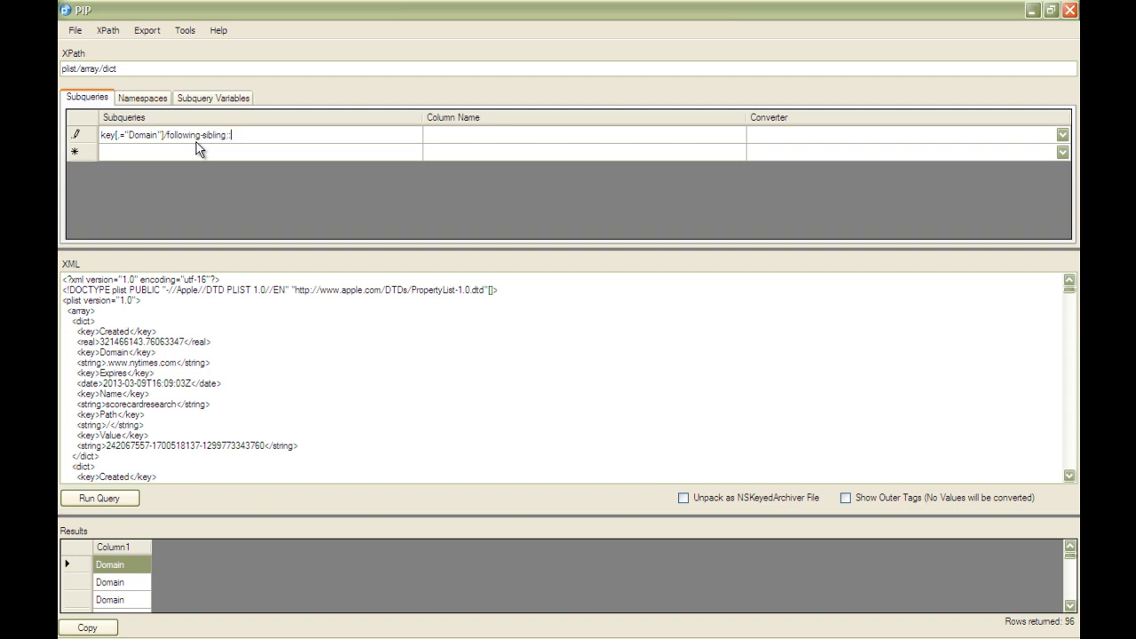
type("string")
left_click(84, 496)
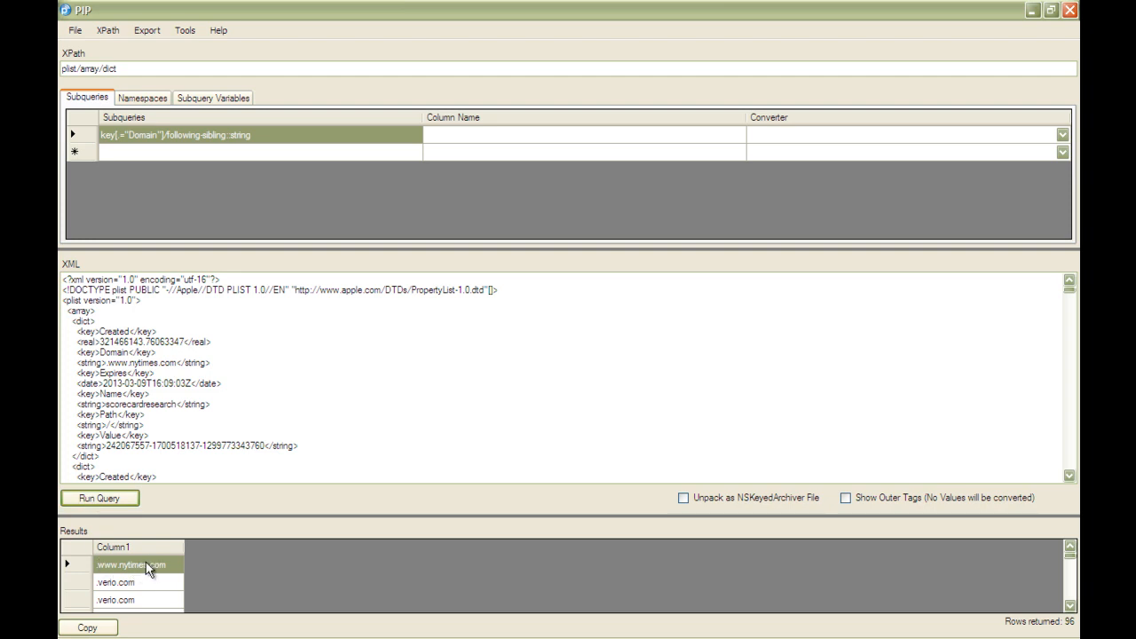
Look through the domain values returned for the cookie records.
key("Down")
key("Down")
key("Down")
key("Down")
key("Down")
key("Down")
key("Down")
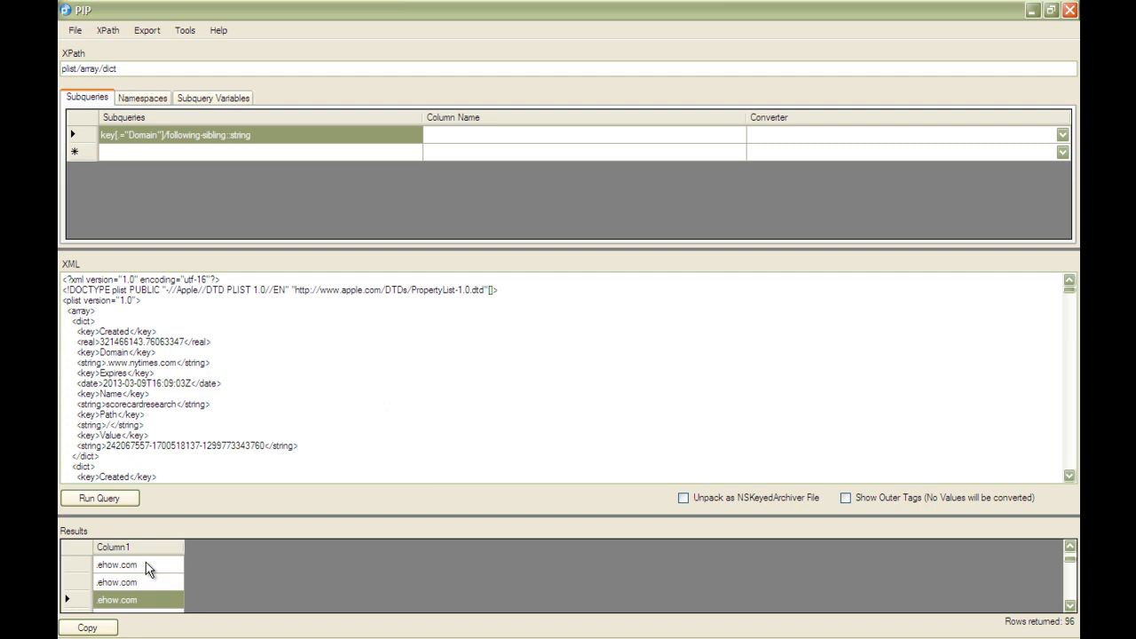
key("Down")
key("Down")
Name the first subquery's result column Domain and rerun the query.
left_click(499, 135)
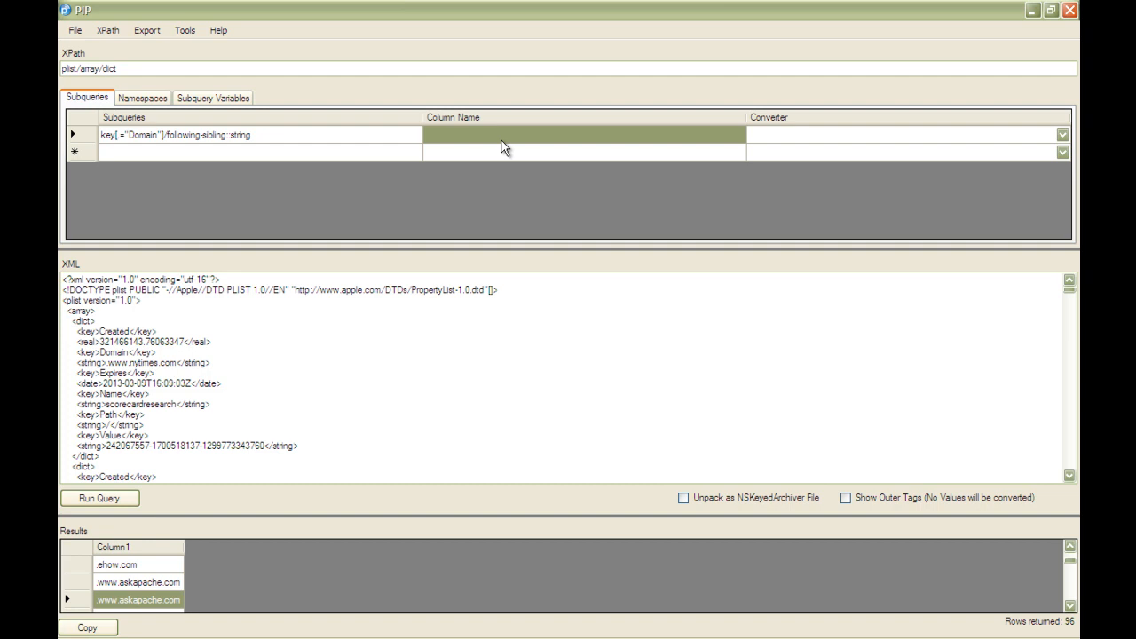
type("Domain")
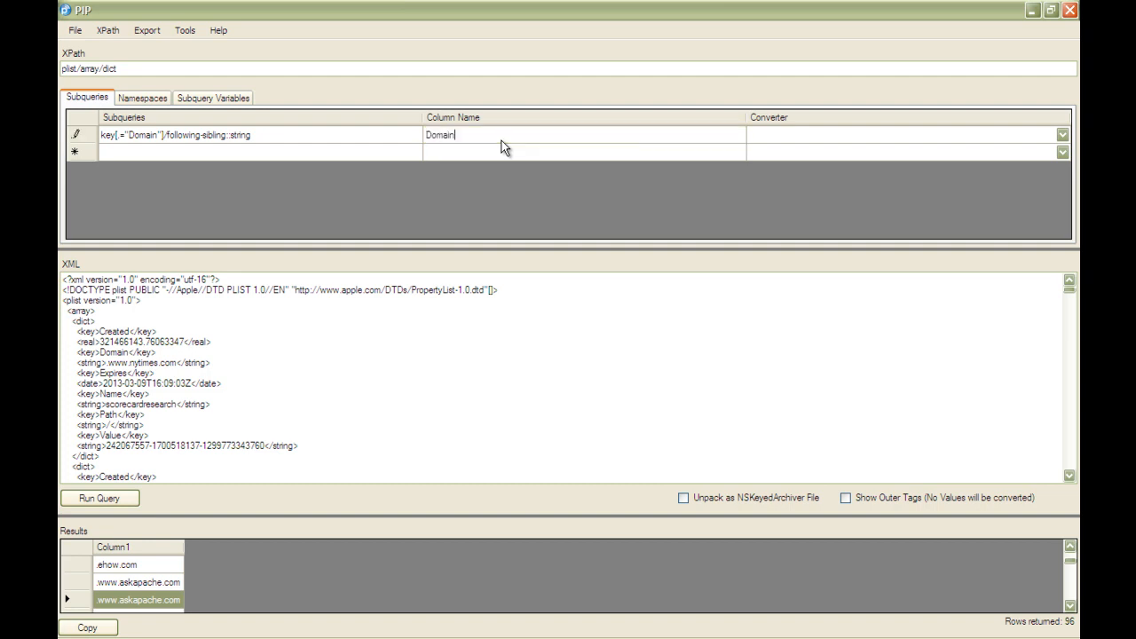
left_click(377, 192)
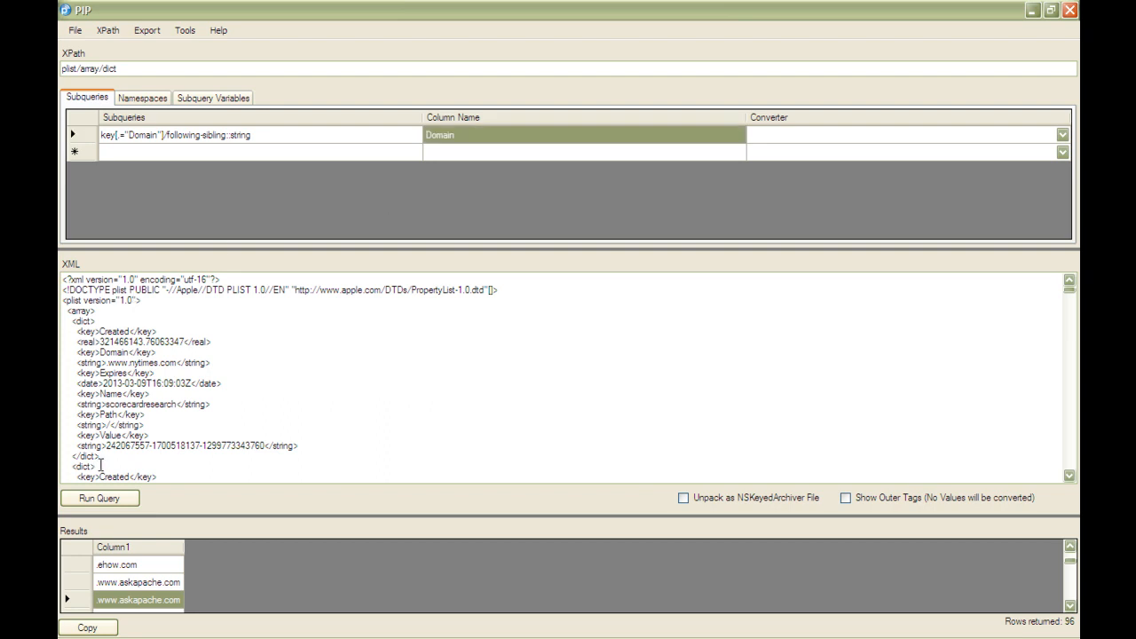
left_click(94, 500)
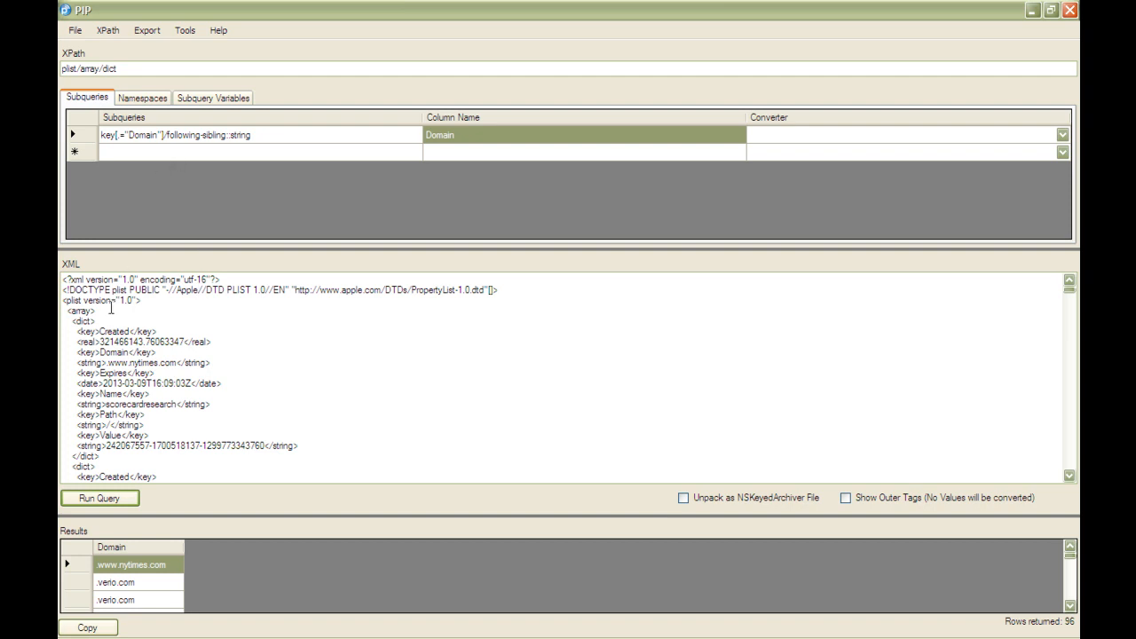
Add a second subquery key[.="Created"]/following-sibling::real for the creation timestamps and run the query.
left_click(77, 331)
left_click_drag(77, 332, 158, 331)
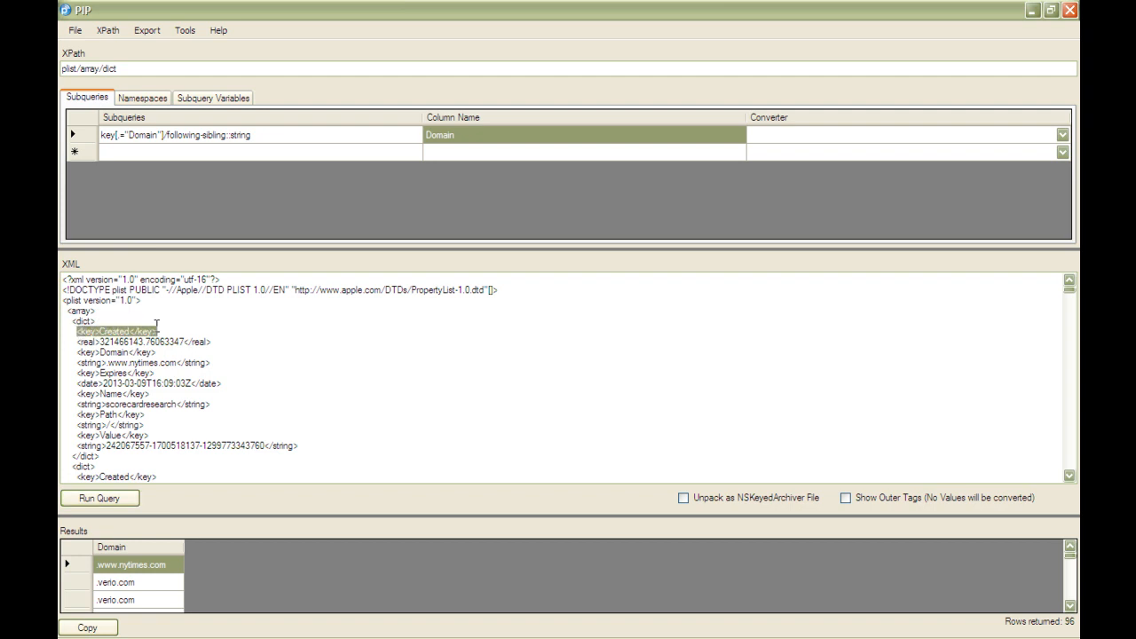
left_click(119, 154)
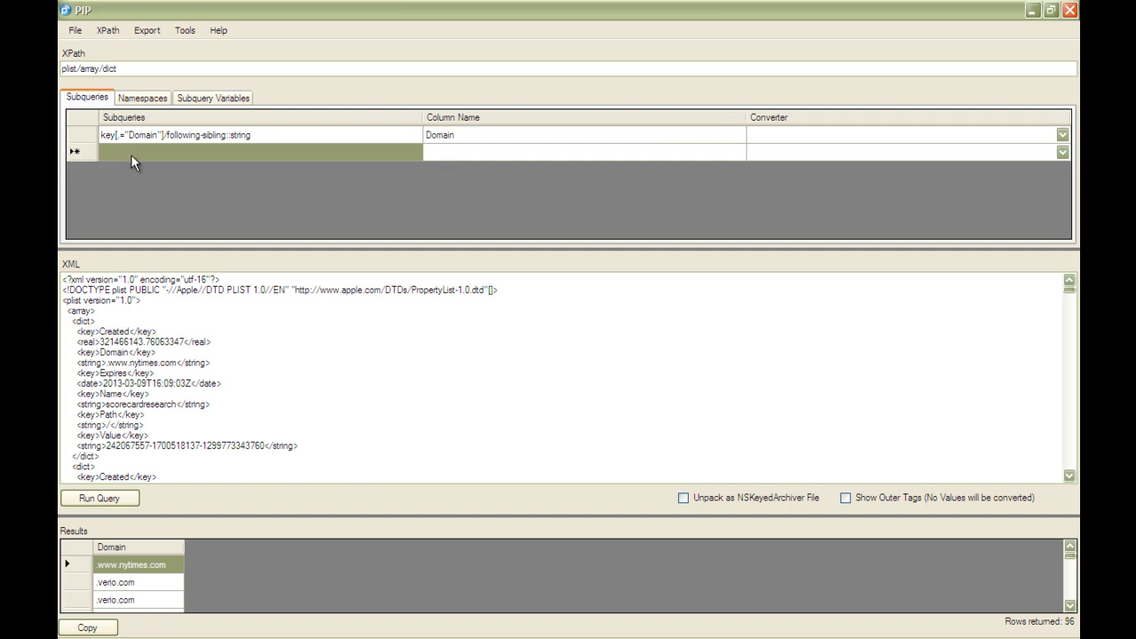
type("key[")
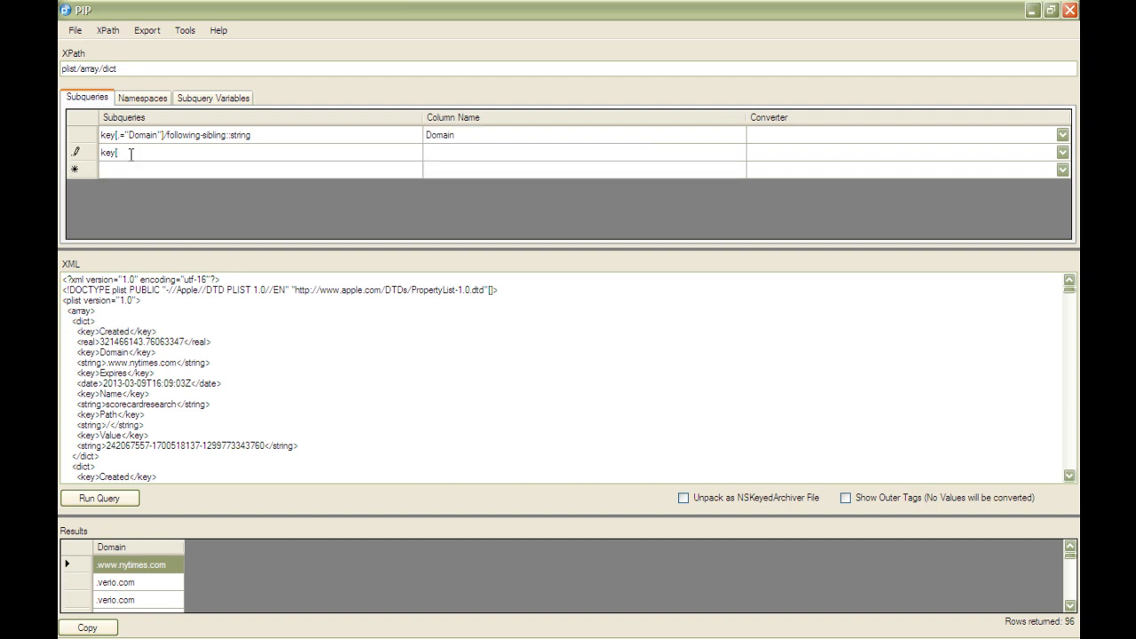
type(".=\"Created\"]/")
type("follw")
key("BackSpace")
type("owing-sibling::real")
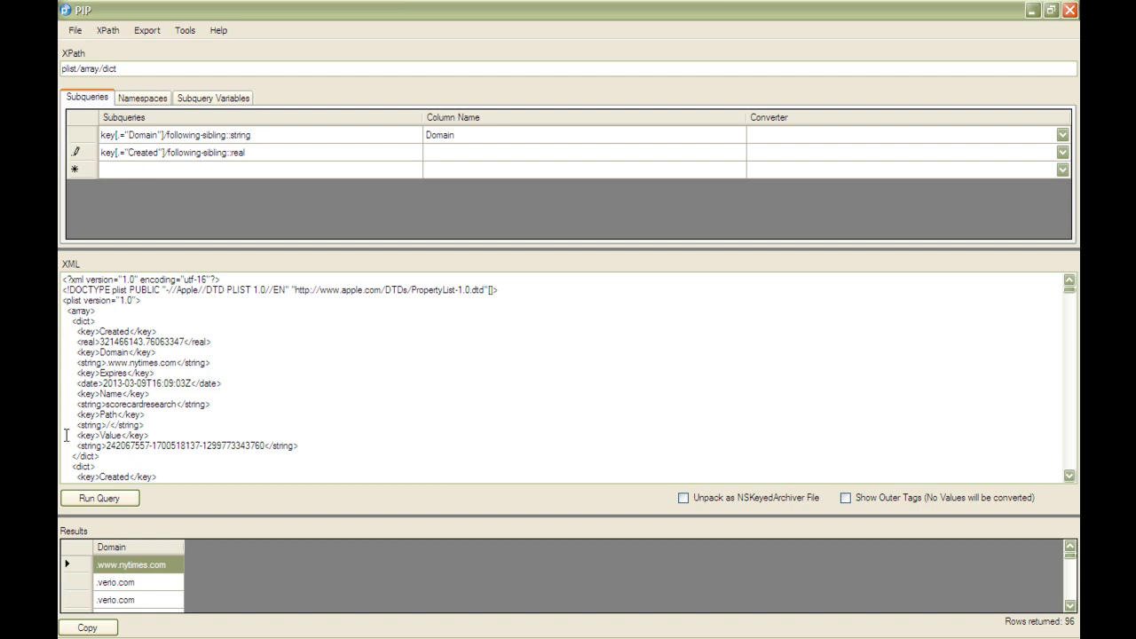
left_click(93, 498)
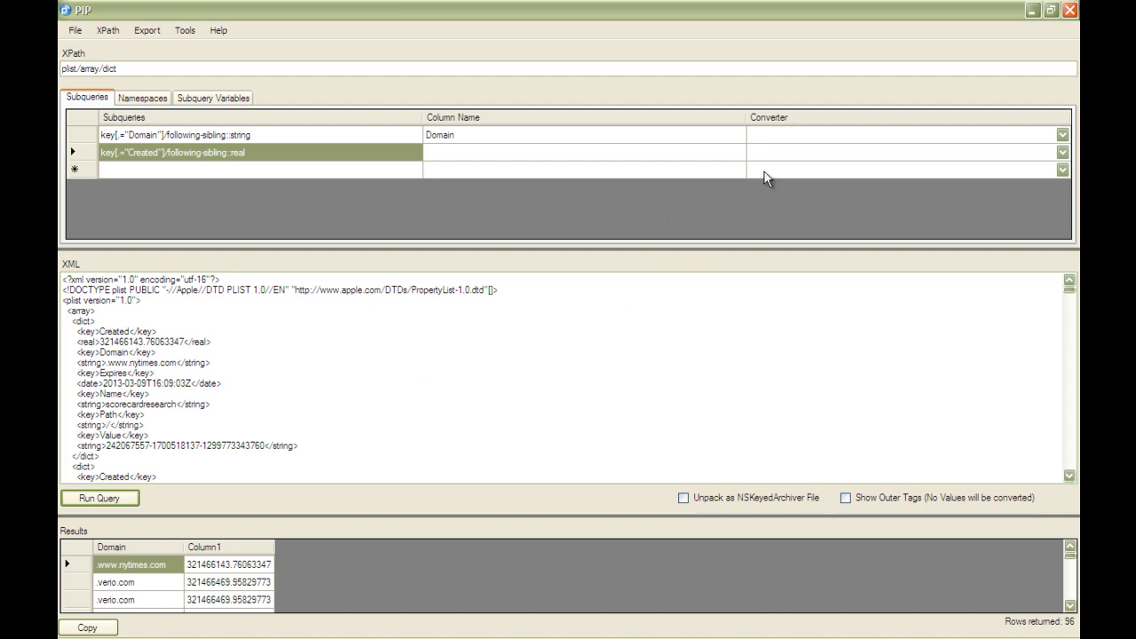
Set the Created subquery's converter to COCOA_TIME and rerun the query.
left_click(1061, 153)
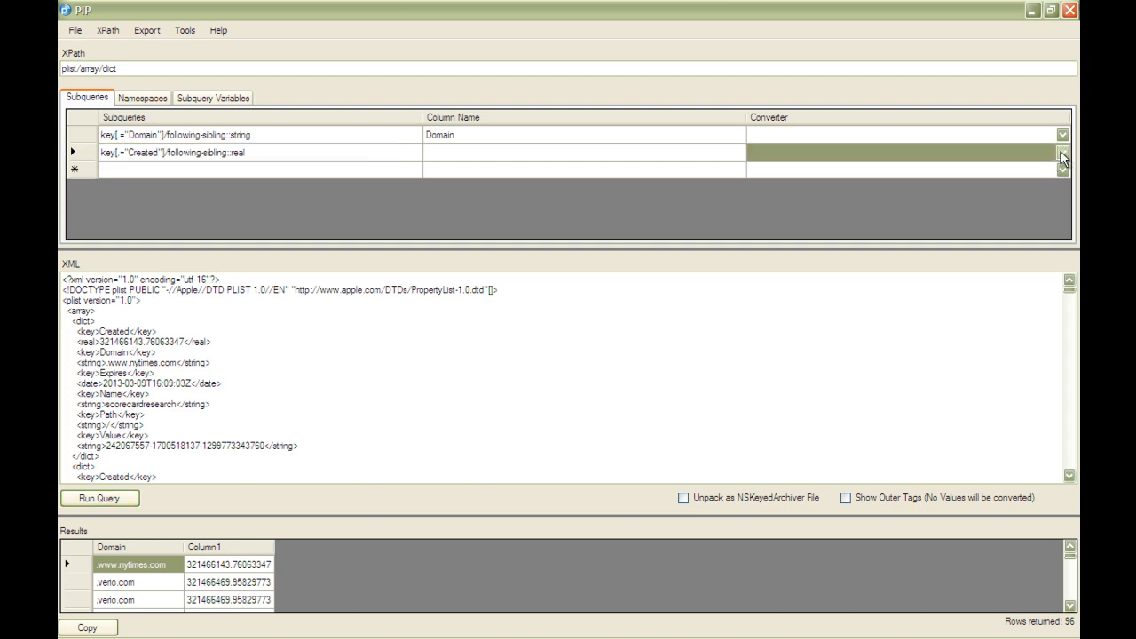
left_click(1061, 153)
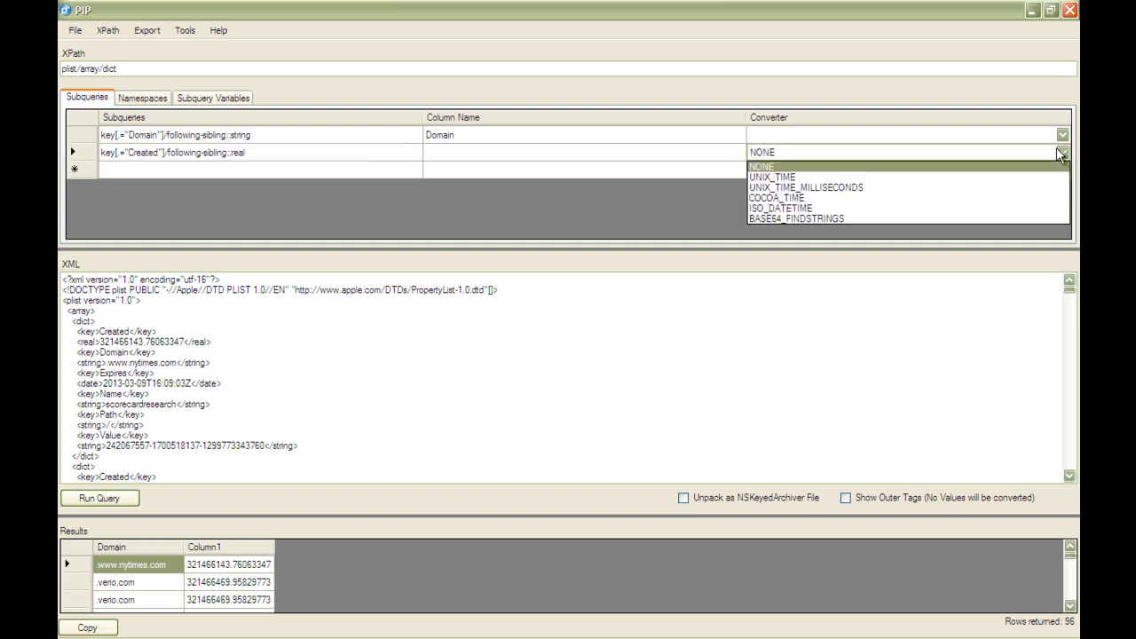
left_click(951, 193)
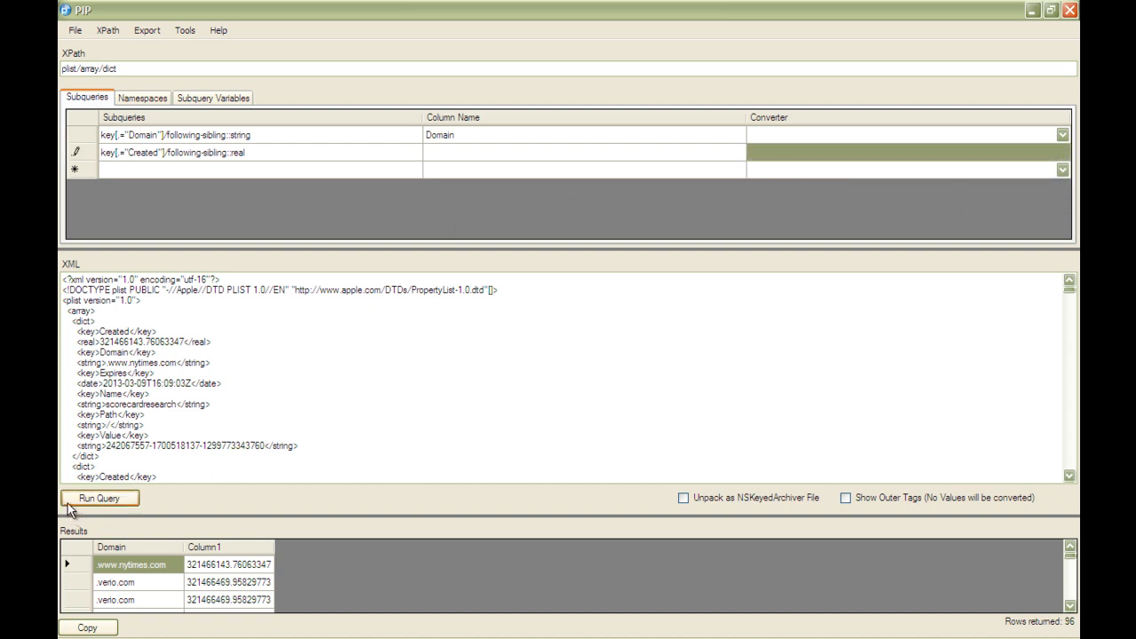
left_click(77, 497)
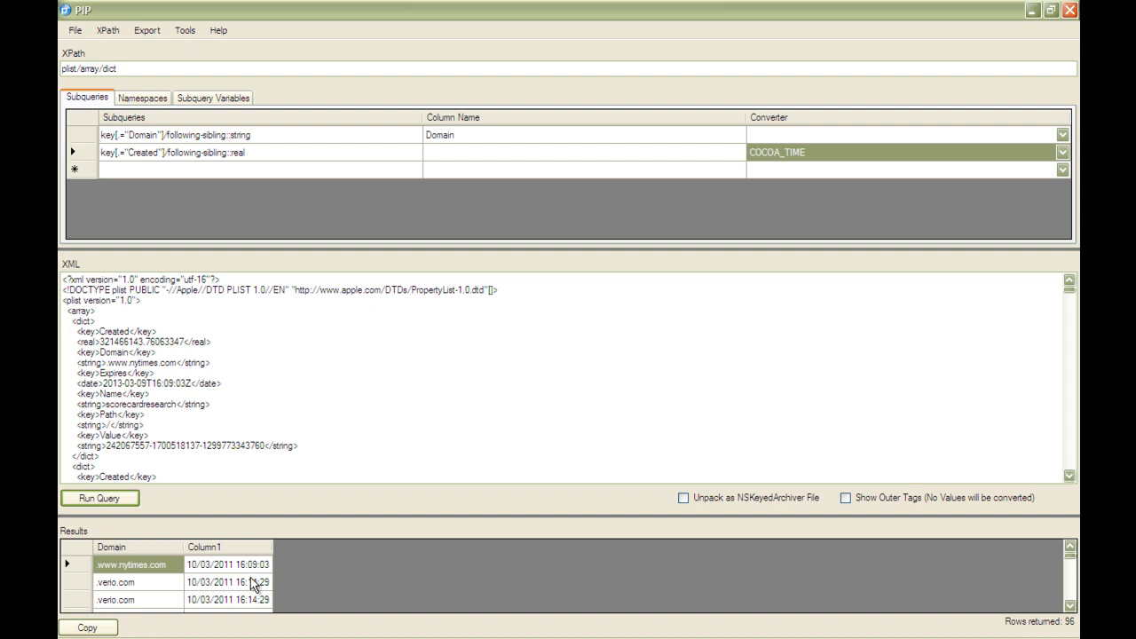
Load the ready-made "Cookies: Cookies.plist" query for iOS browsers from the XPath Library.
key("ctrl+l")
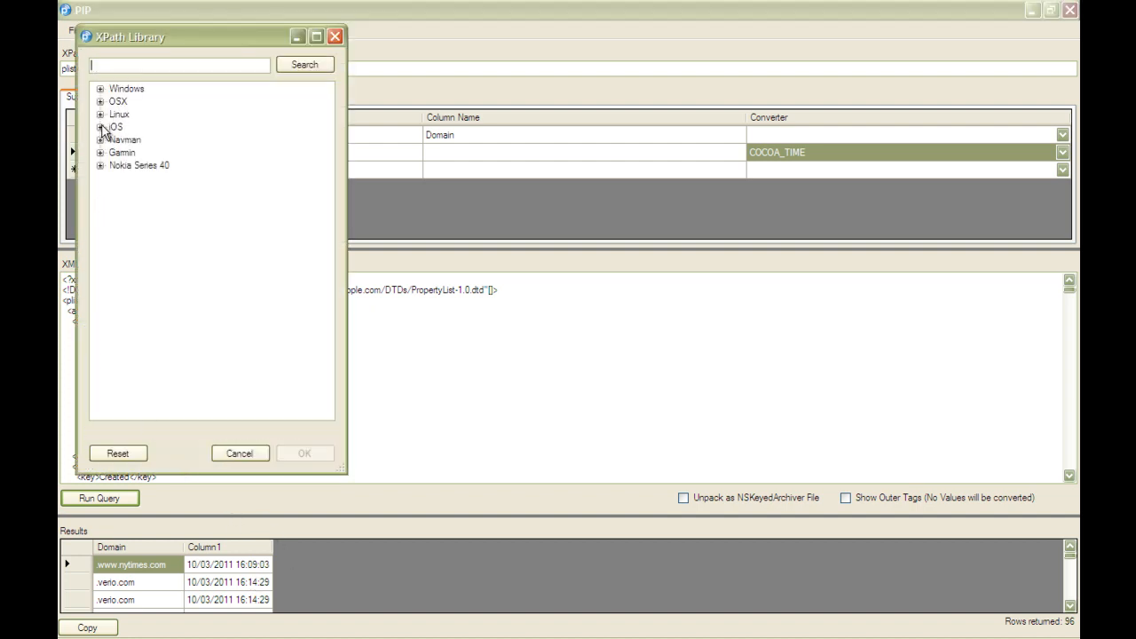
left_click(100, 127)
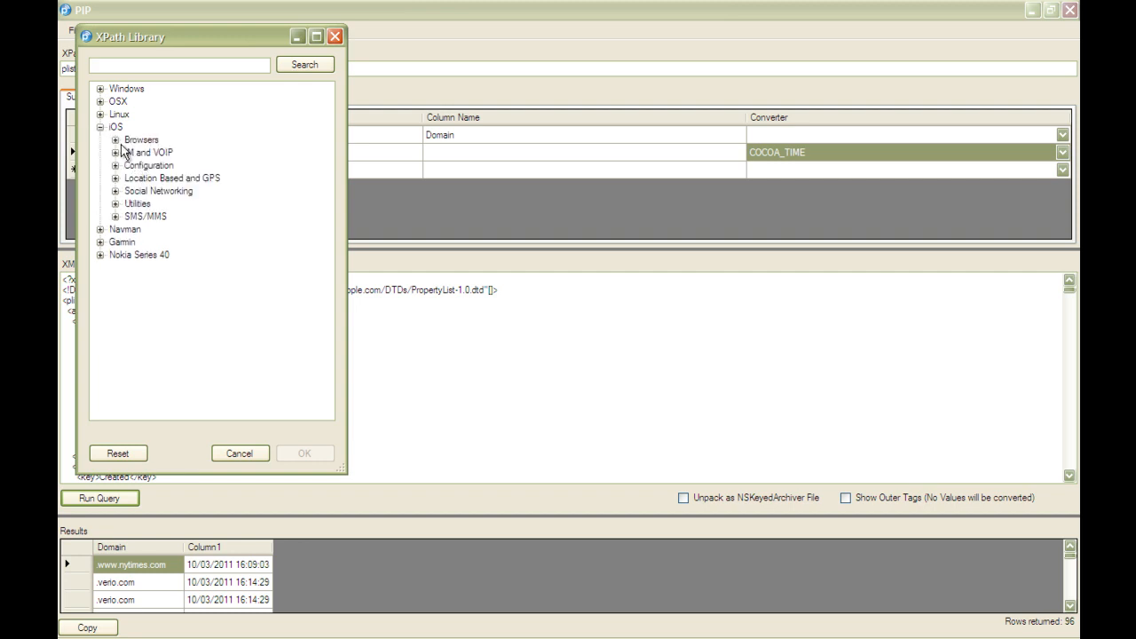
left_click(116, 140)
double_click(160, 152)
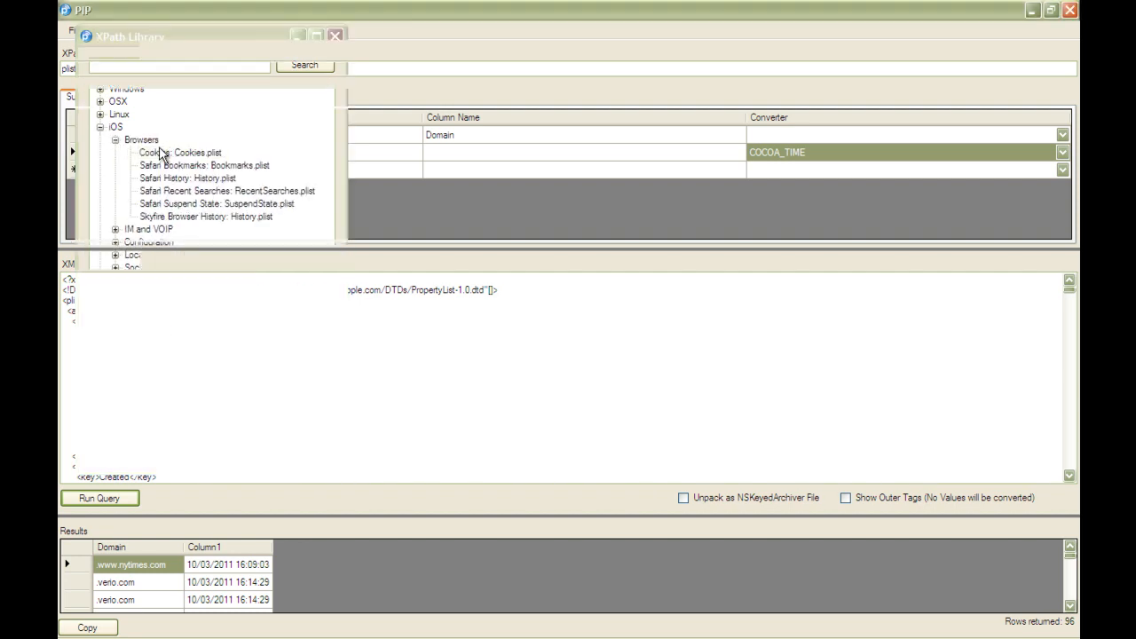